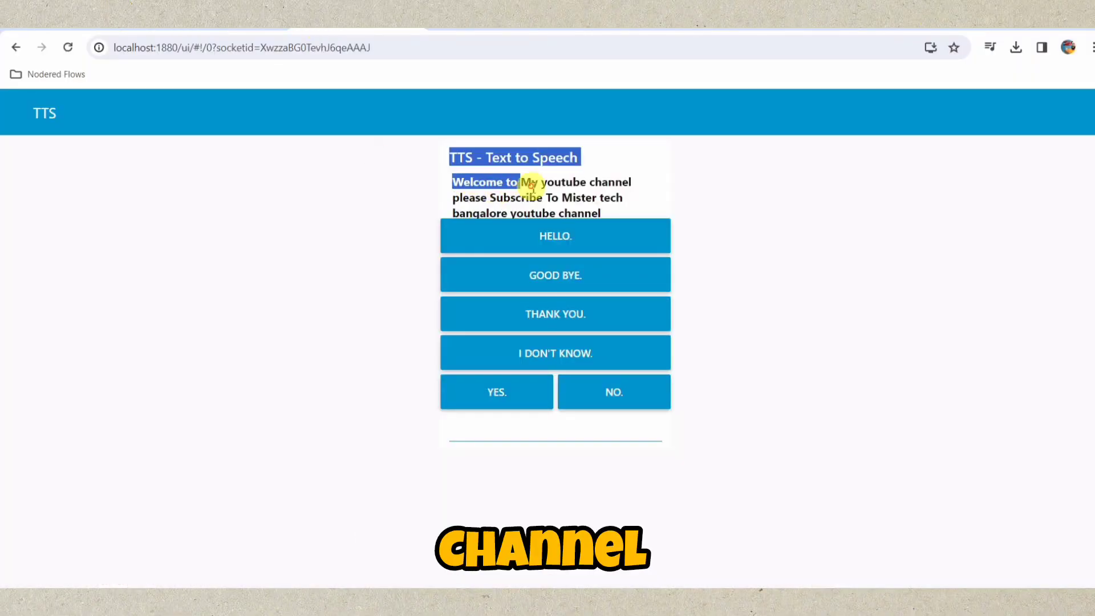
Step: Speak Hello, Good bye, Thank you, I don't know and Yes from the TTS dashboard buttons
{"action": "left_click", "coordinate": [756, 214]}
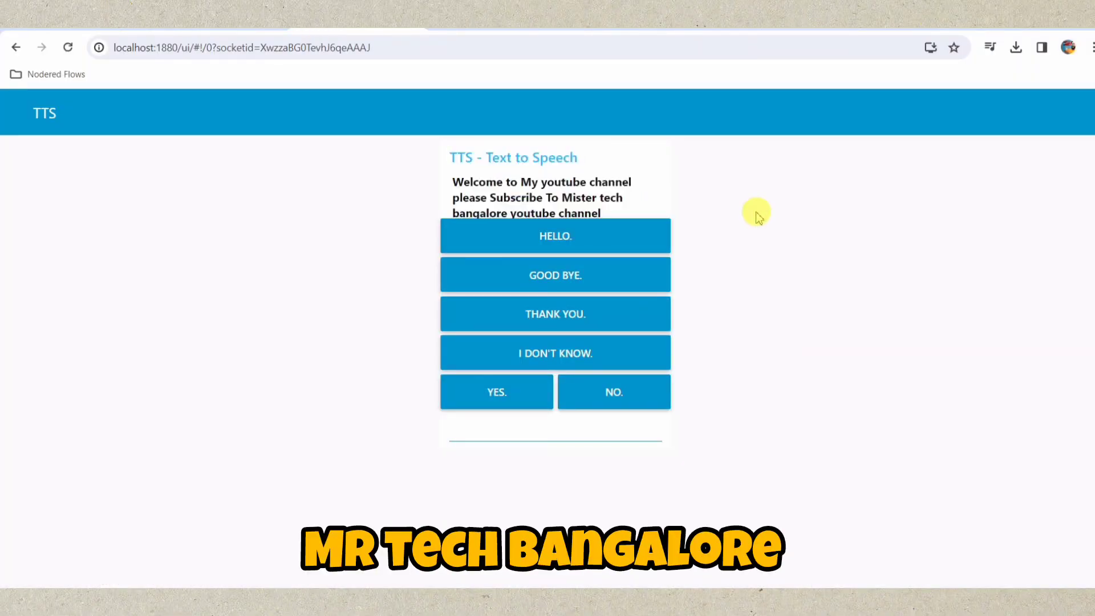
{"action": "left_click", "coordinate": [551, 240]}
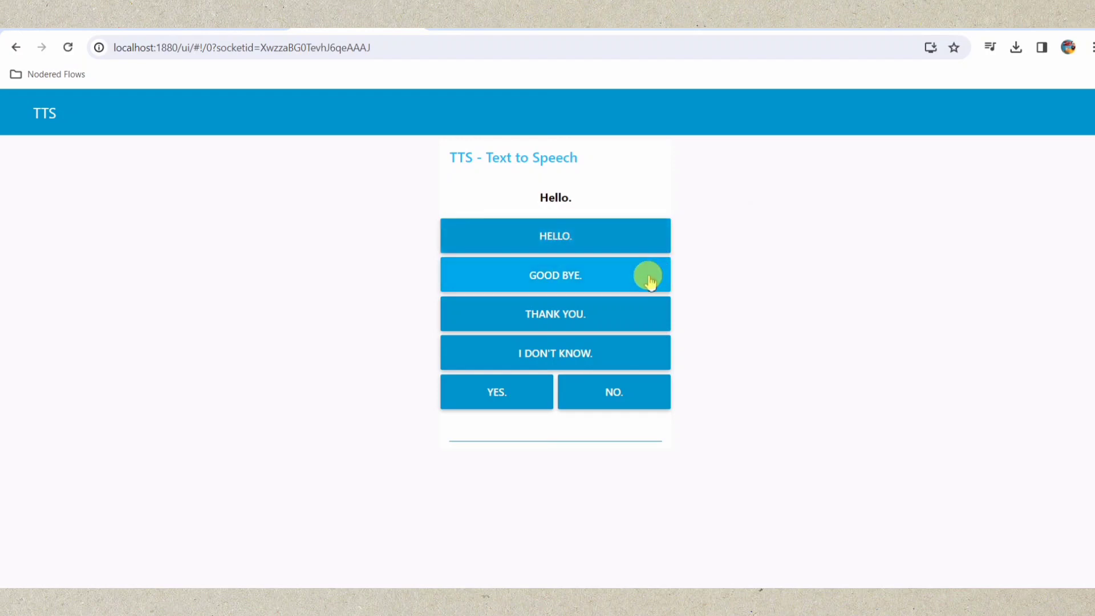
{"action": "left_click", "coordinate": [579, 277]}
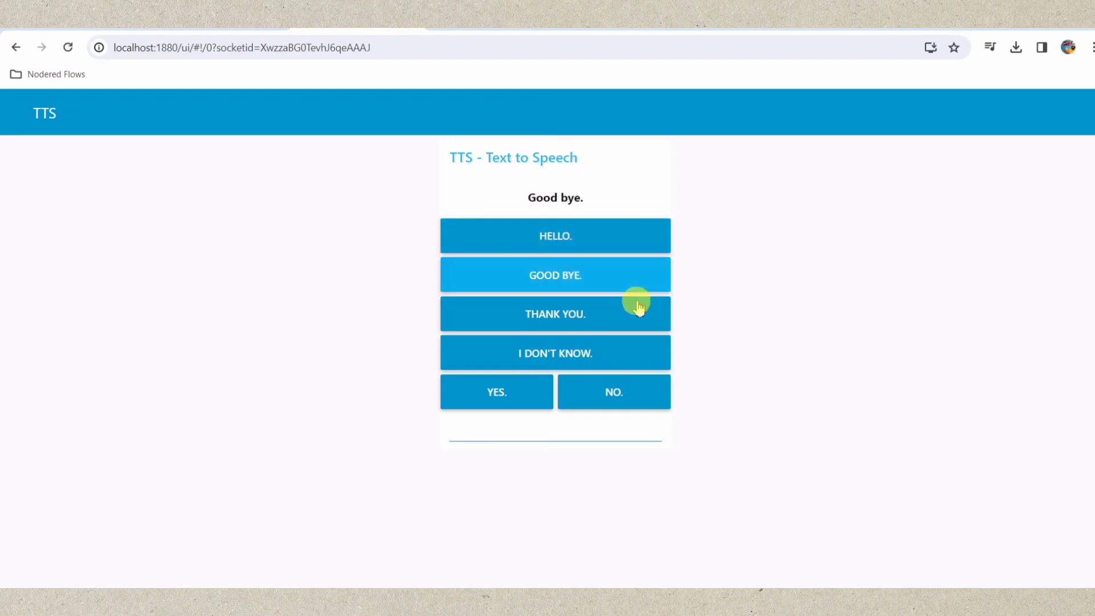
{"action": "left_click", "coordinate": [602, 318]}
{"action": "left_click", "coordinate": [579, 358]}
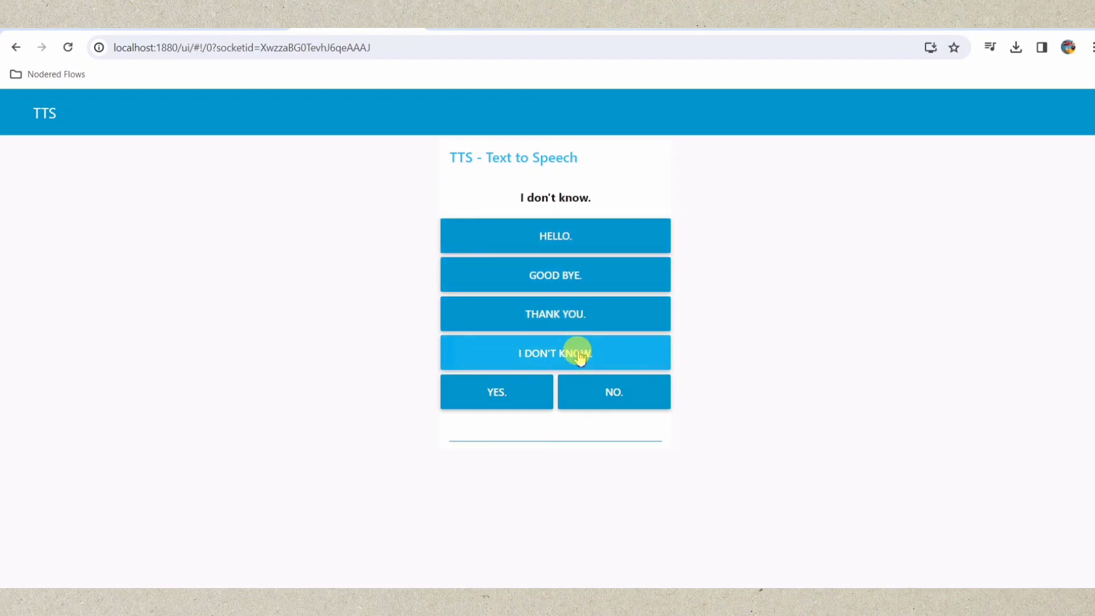
{"action": "left_click", "coordinate": [530, 392]}
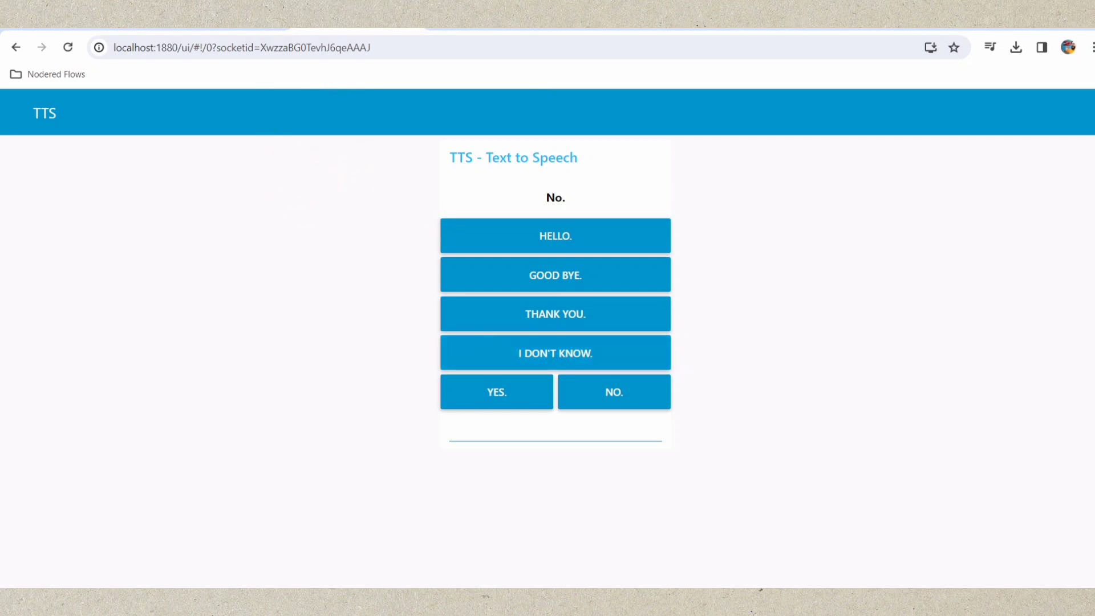
{"action": "left_click", "coordinate": [257, 17]}
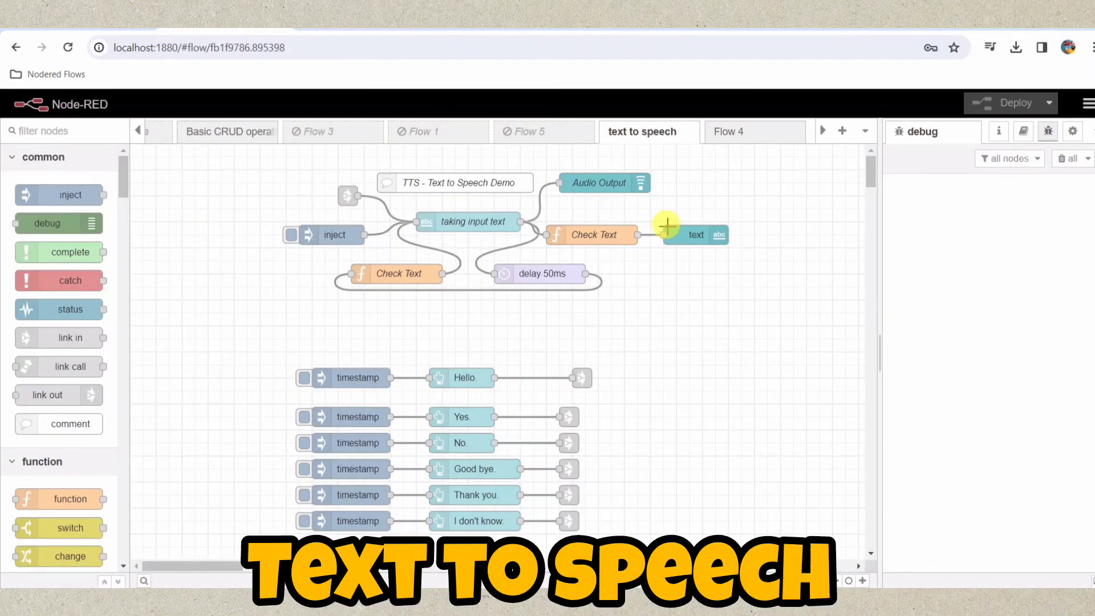
{"action": "double_click", "coordinate": [324, 240]}
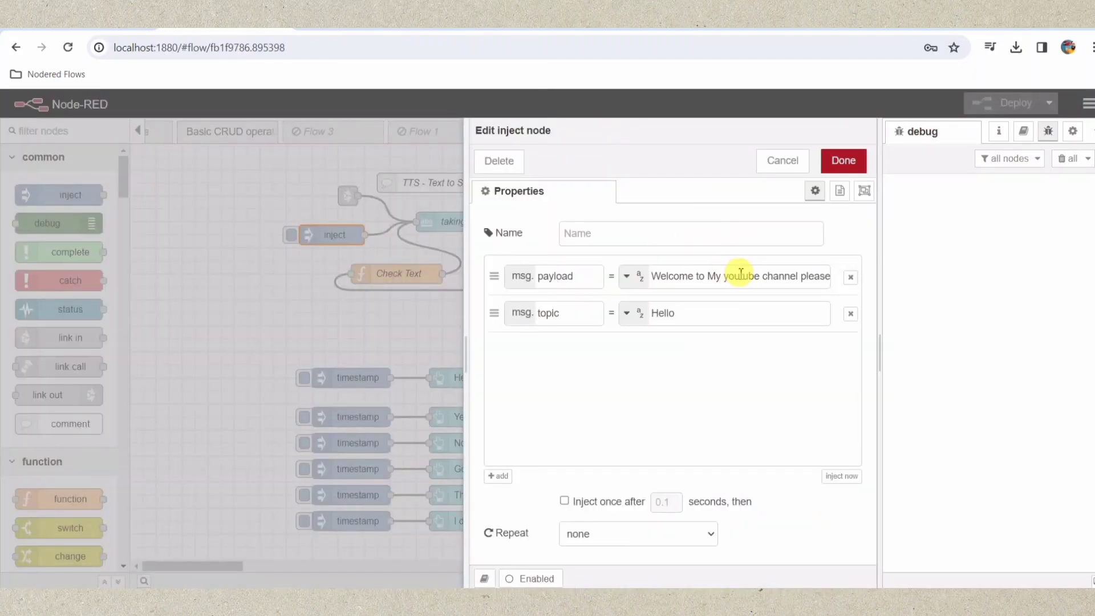
{"action": "left_click_drag", "start_coordinate": [741, 274], "coordinate": [835, 274]}
{"action": "left_click", "coordinate": [781, 163]}
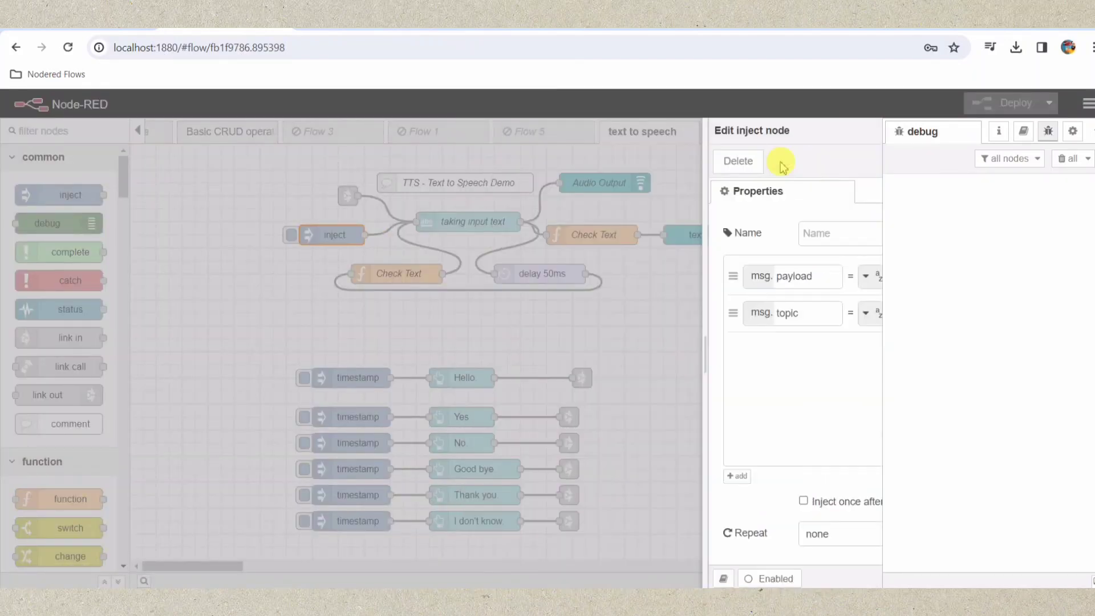
{"action": "double_click", "coordinate": [457, 222]}
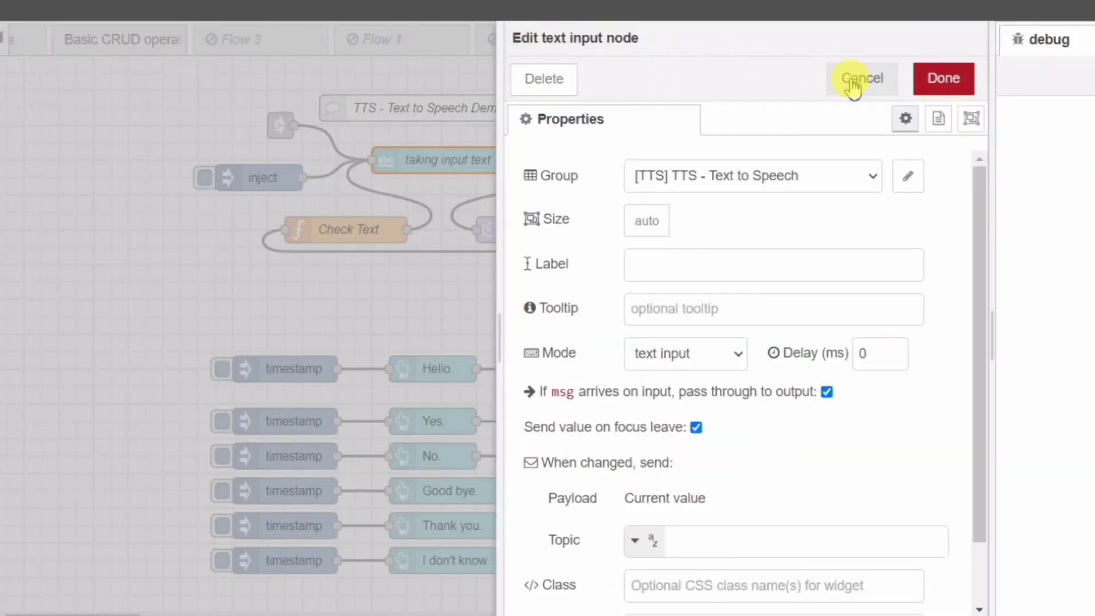
{"action": "scroll", "coordinate": [879, 268], "scroll_direction": "down", "scroll_amount": 1}
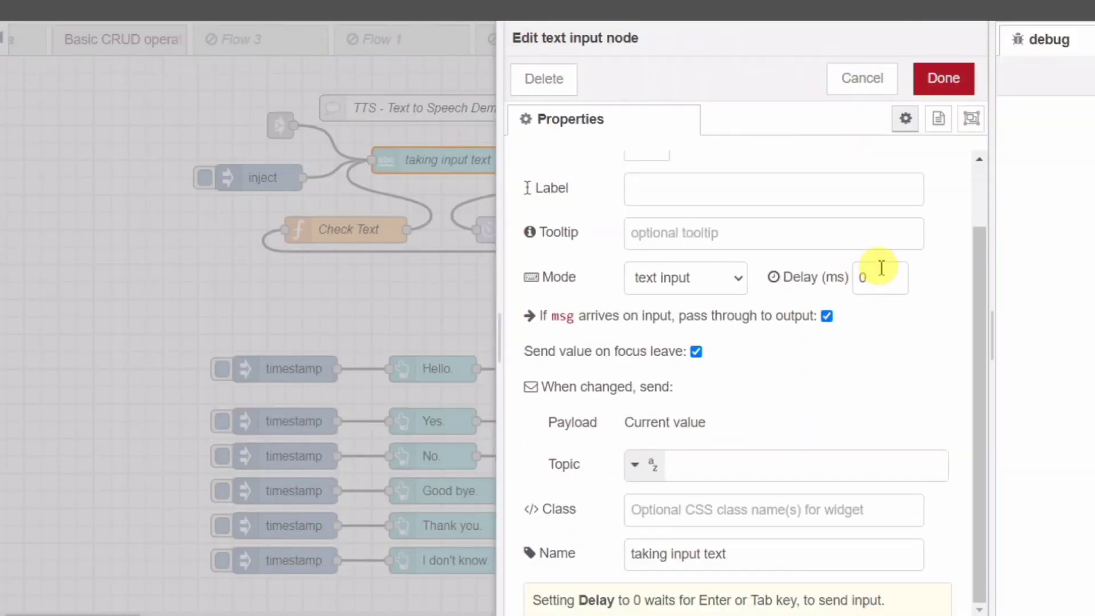
{"action": "left_click", "coordinate": [864, 78]}
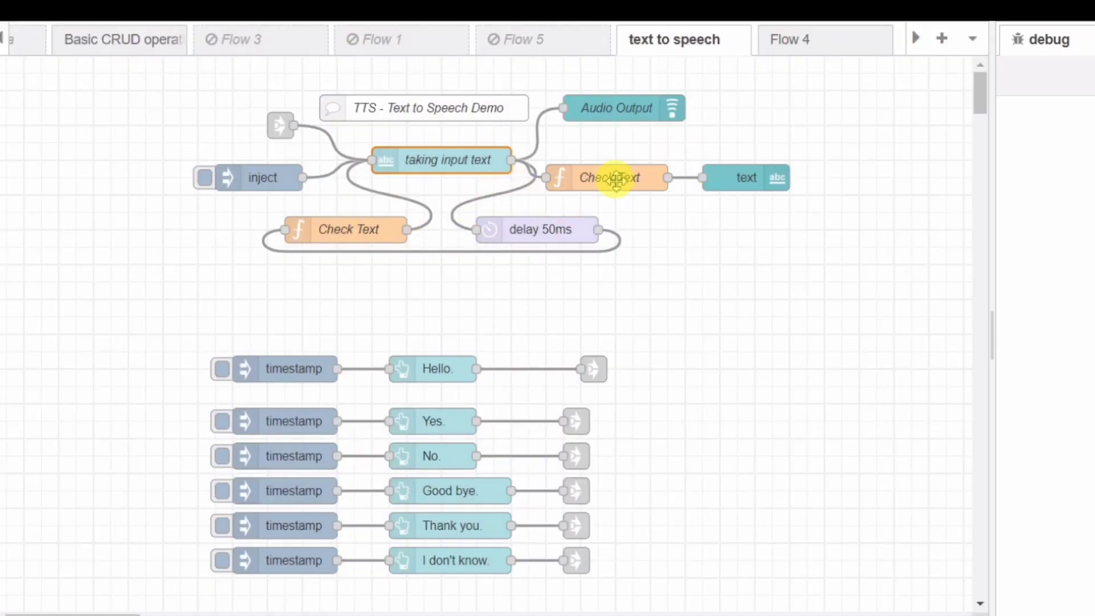
{"action": "double_click", "coordinate": [611, 177]}
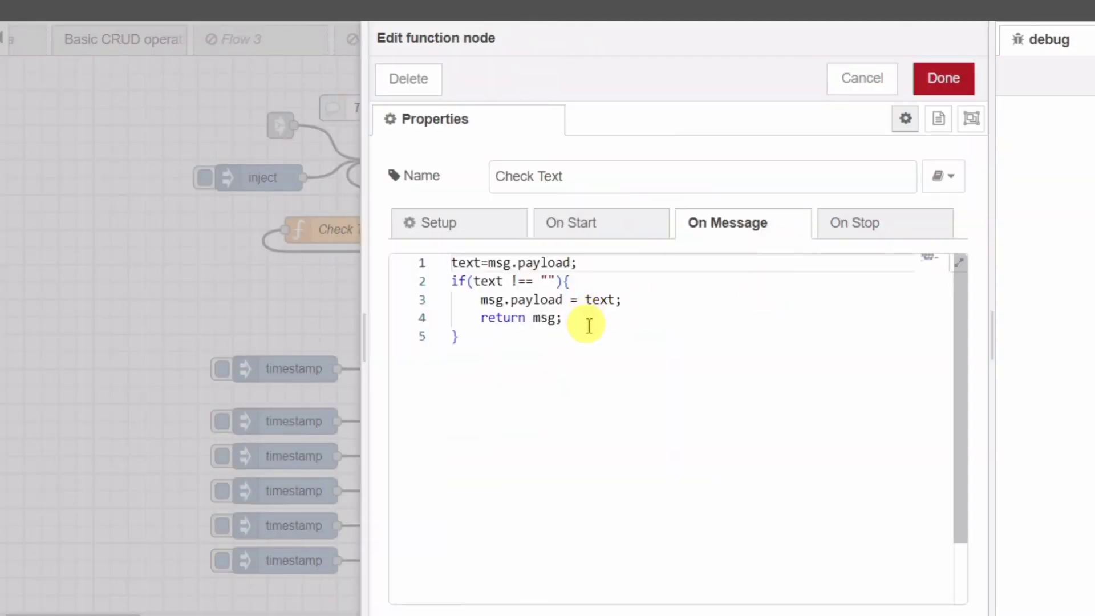
{"action": "left_click", "coordinate": [863, 84]}
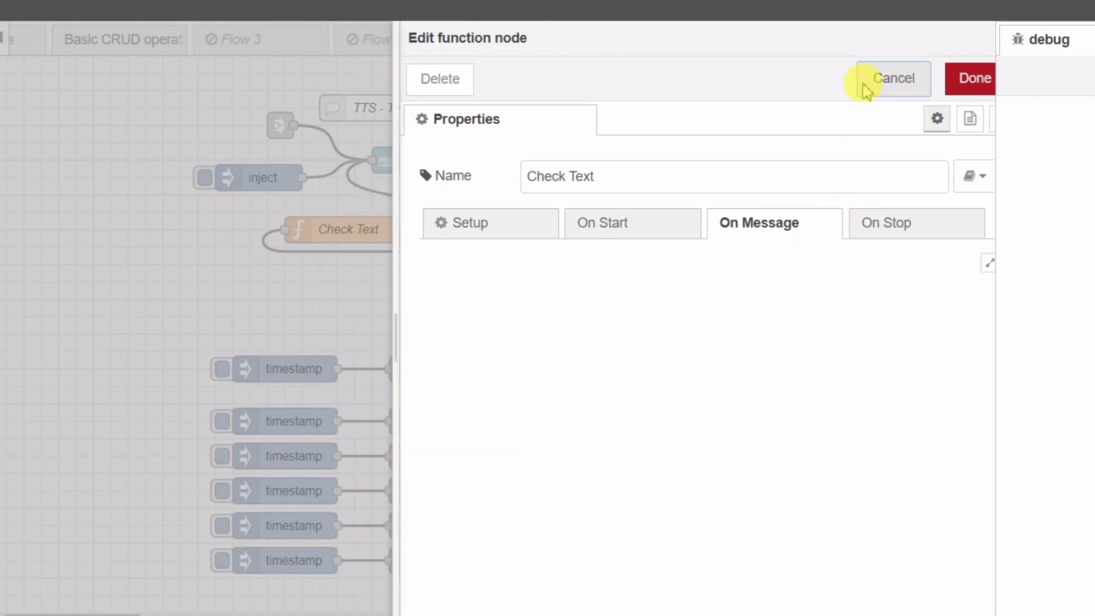
{"action": "double_click", "coordinate": [594, 108]}
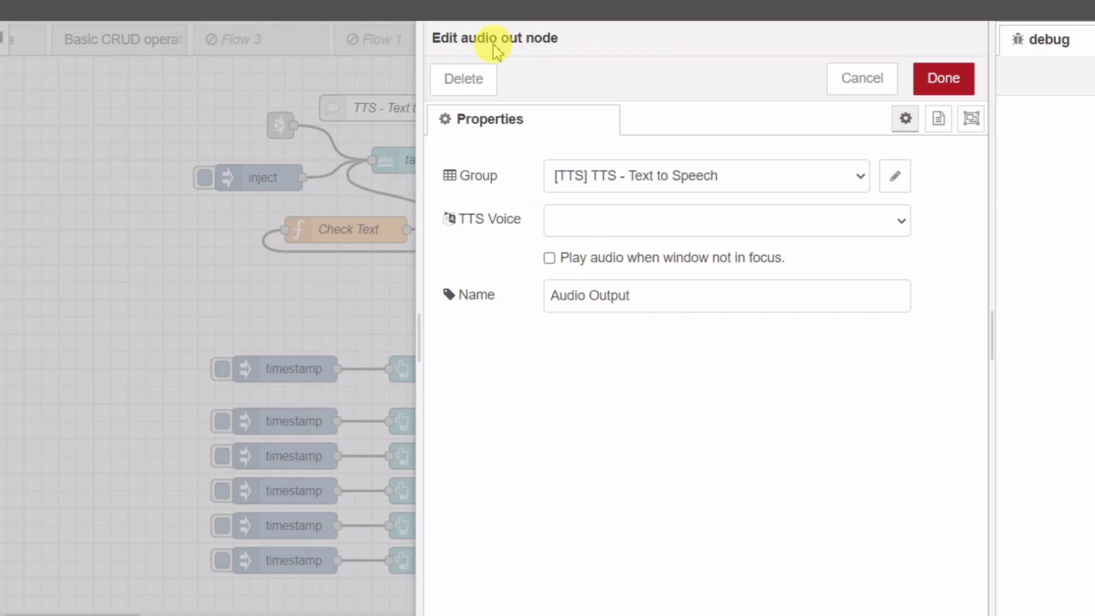
{"action": "left_click", "coordinate": [842, 79]}
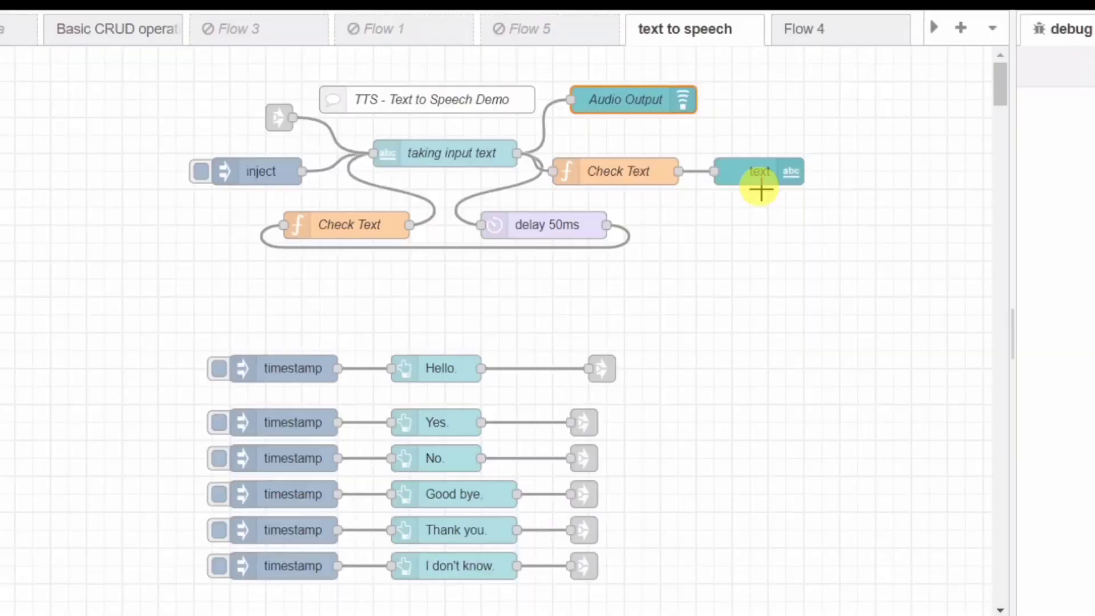
{"action": "double_click", "coordinate": [752, 175]}
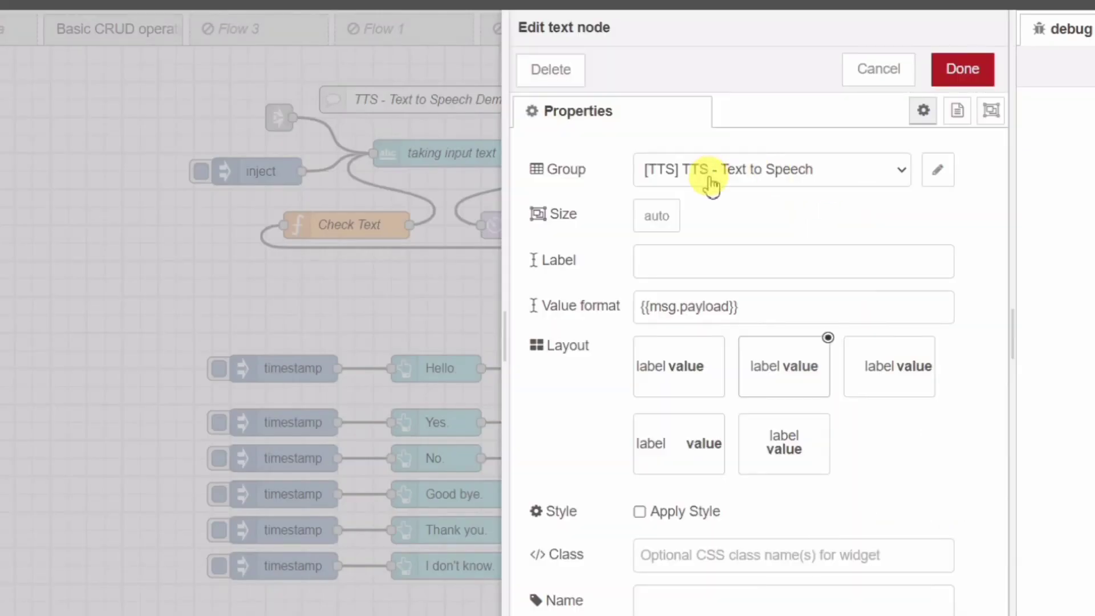
{"action": "left_click", "coordinate": [880, 76]}
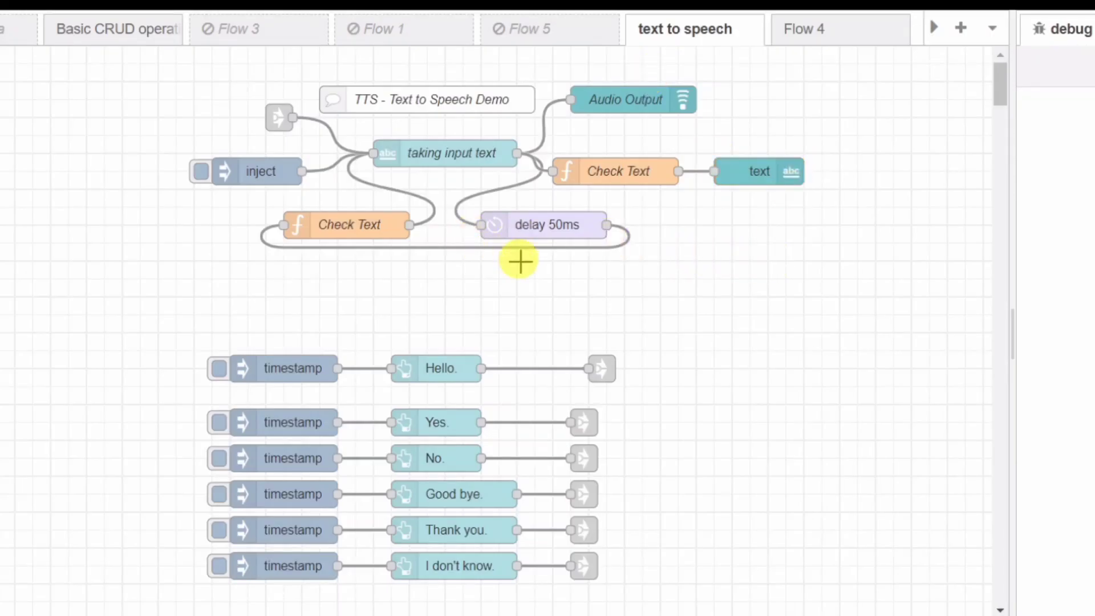
{"action": "left_click_drag", "start_coordinate": [155, 75], "coordinate": [814, 267]}
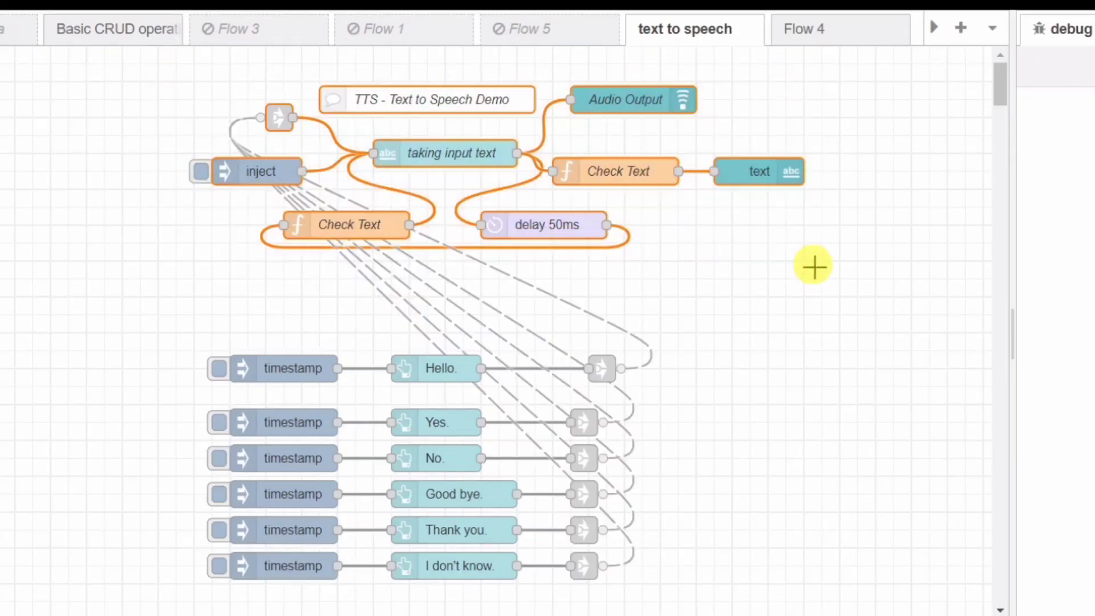
{"action": "left_click", "coordinate": [799, 290]}
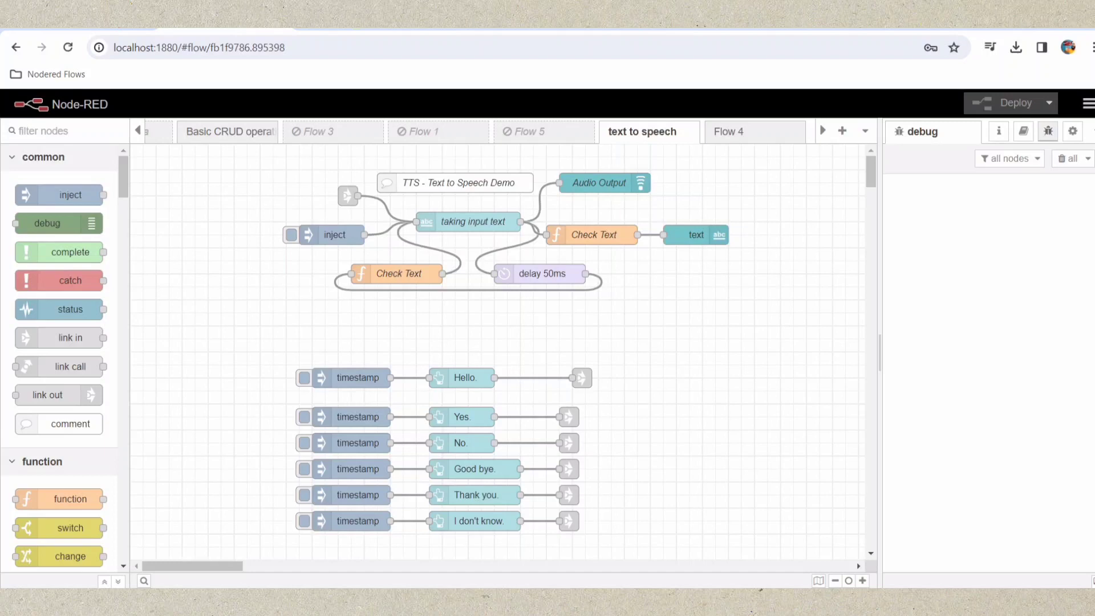
{"action": "left_click", "coordinate": [379, 26]}
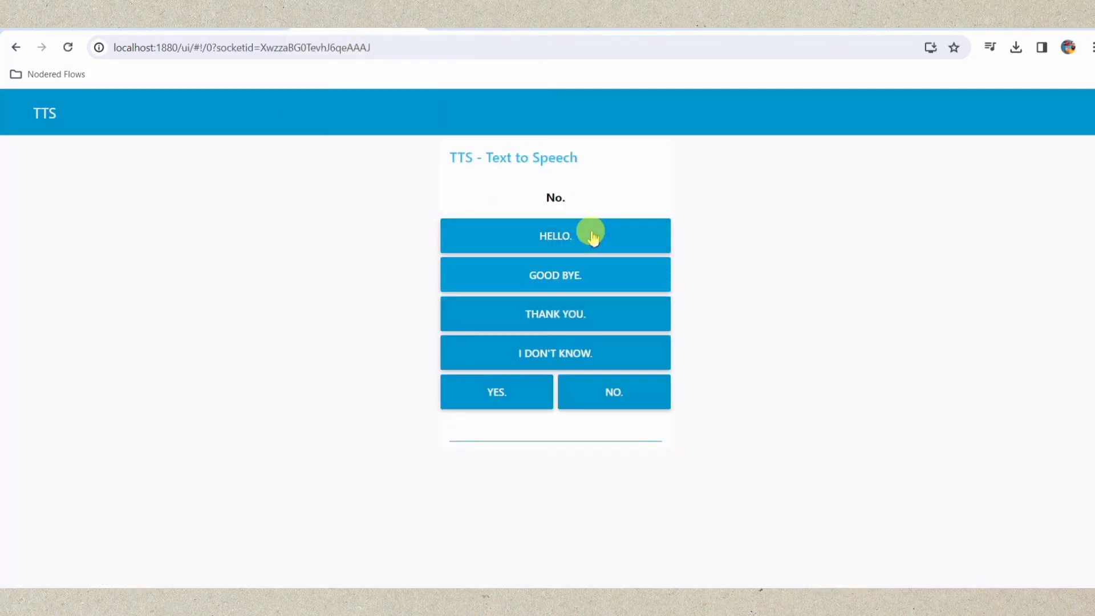
Step: Inspect the Hello. button node settings without changes, then speak Hello on the dashboard
{"action": "left_click", "coordinate": [256, 31]}
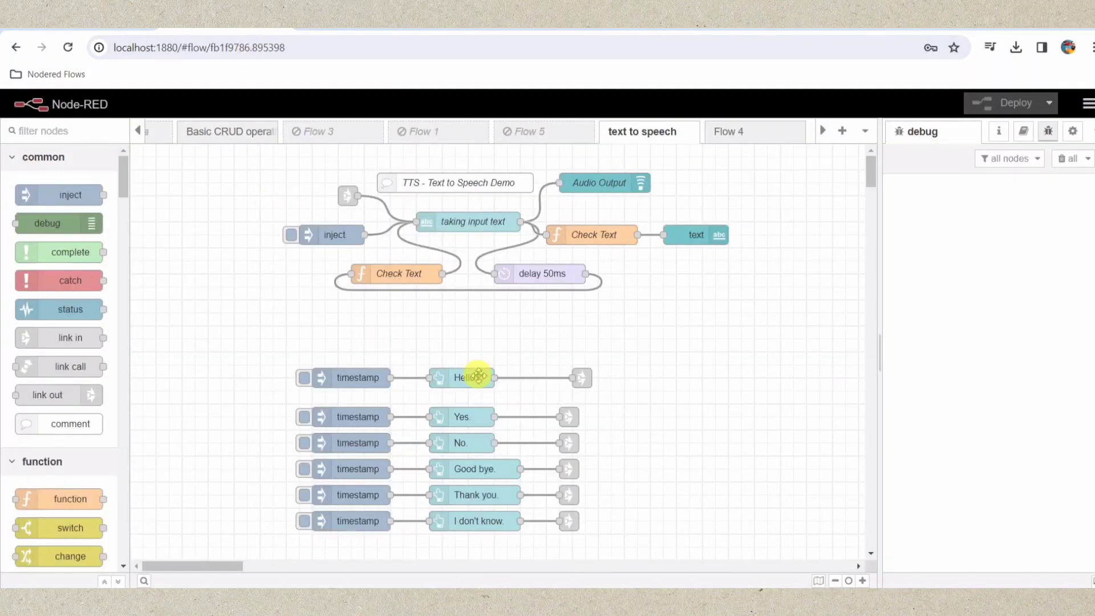
{"action": "scroll", "coordinate": [523, 357], "scroll_direction": "down", "scroll_amount": 3}
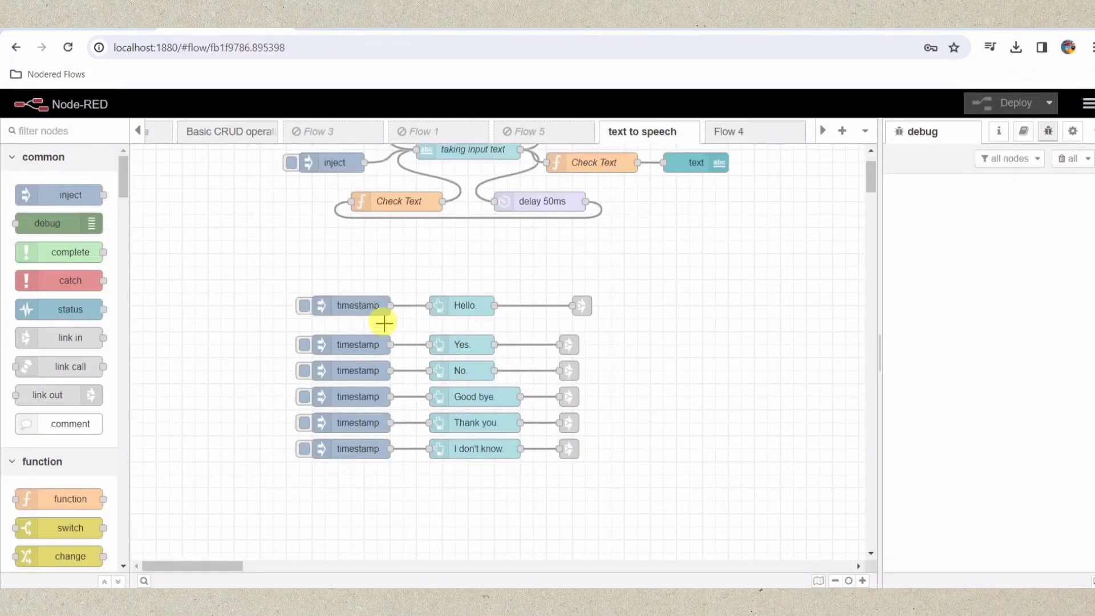
{"action": "double_click", "coordinate": [462, 310]}
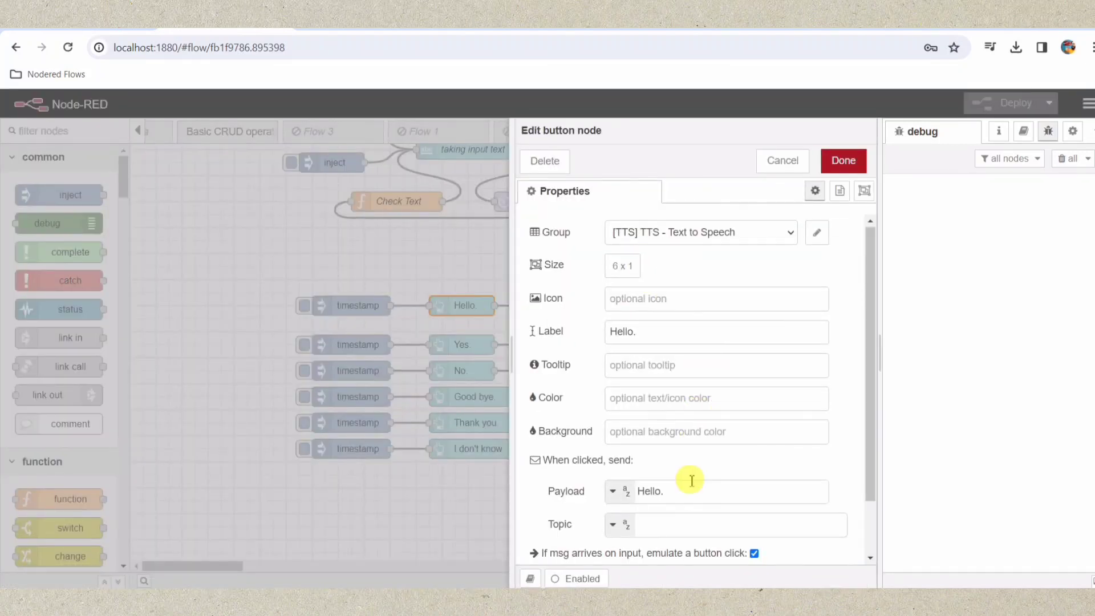
{"action": "scroll", "coordinate": [654, 433], "scroll_direction": "down", "scroll_amount": 1}
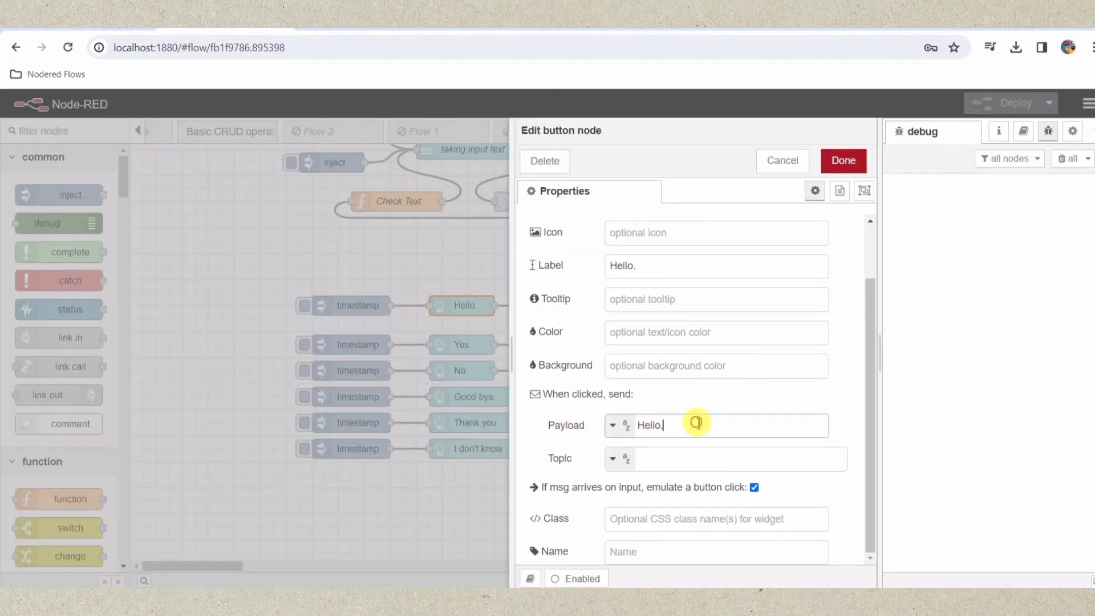
{"action": "left_click", "coordinate": [781, 159]}
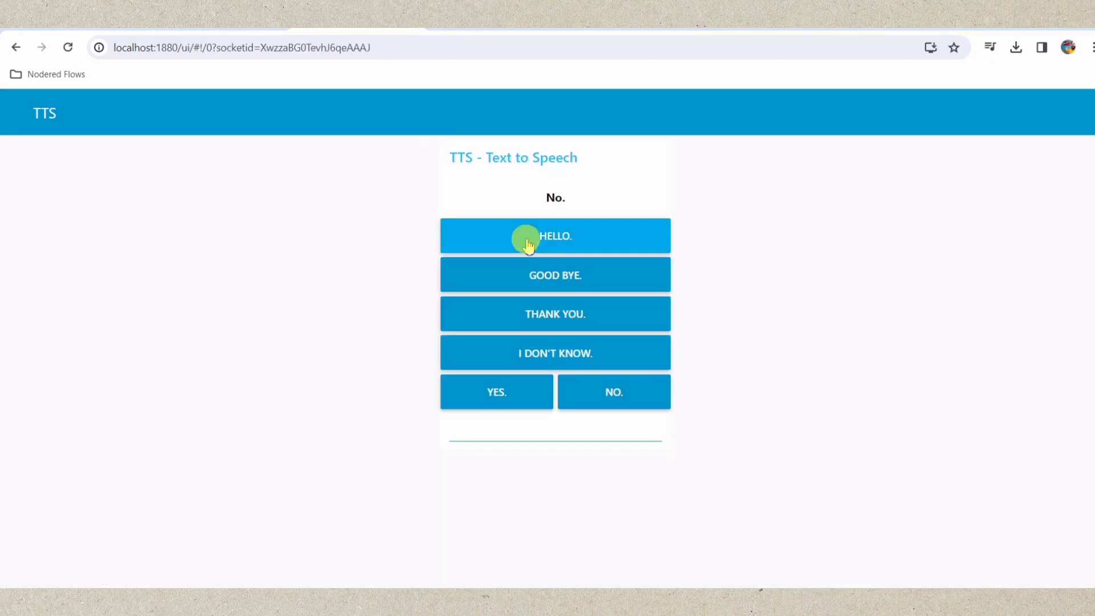
{"action": "left_click", "coordinate": [513, 244]}
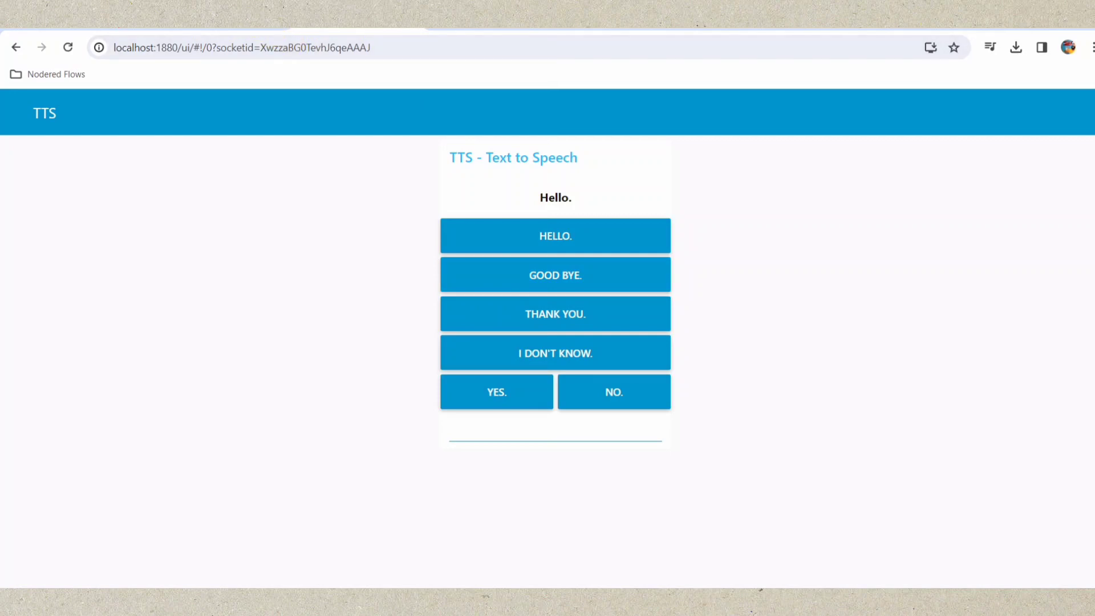
Step: Trigger the Hello button from the flow via the first timestamp inject node
{"action": "left_click", "coordinate": [209, 17]}
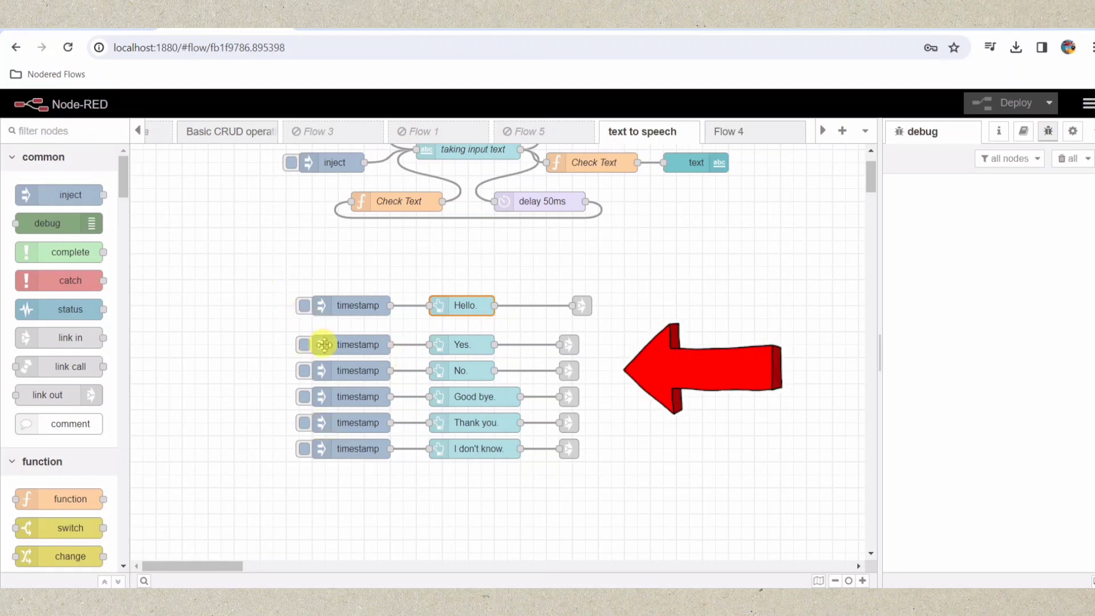
{"action": "left_click", "coordinate": [305, 306]}
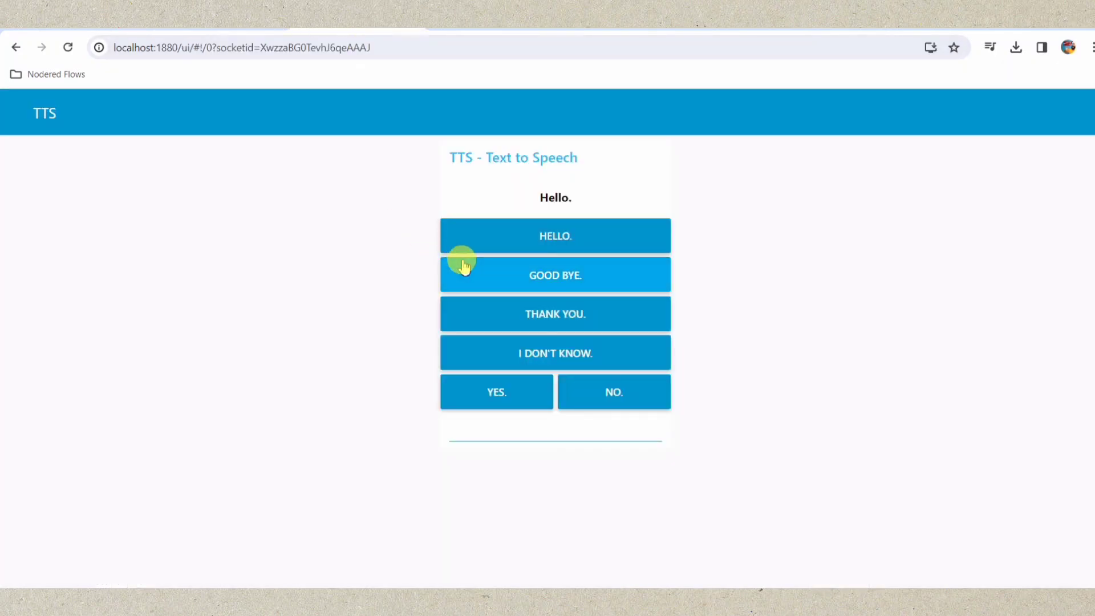
Step: Speak Good bye, Thank you and I don't know from the dashboard buttons
{"action": "left_click", "coordinate": [466, 271]}
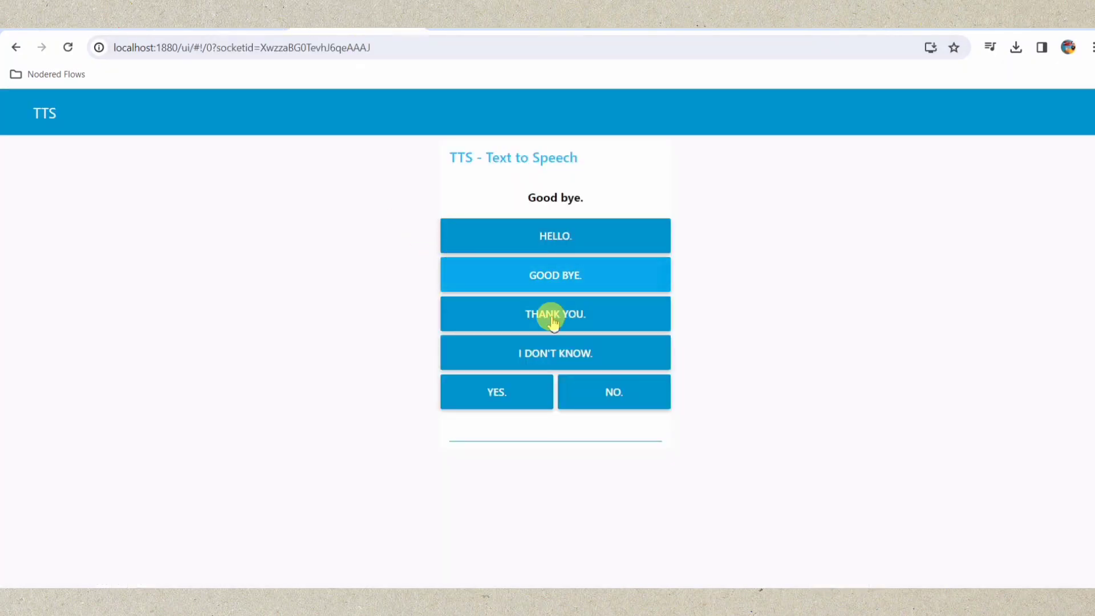
{"action": "left_click", "coordinate": [553, 321]}
{"action": "left_click", "coordinate": [587, 351]}
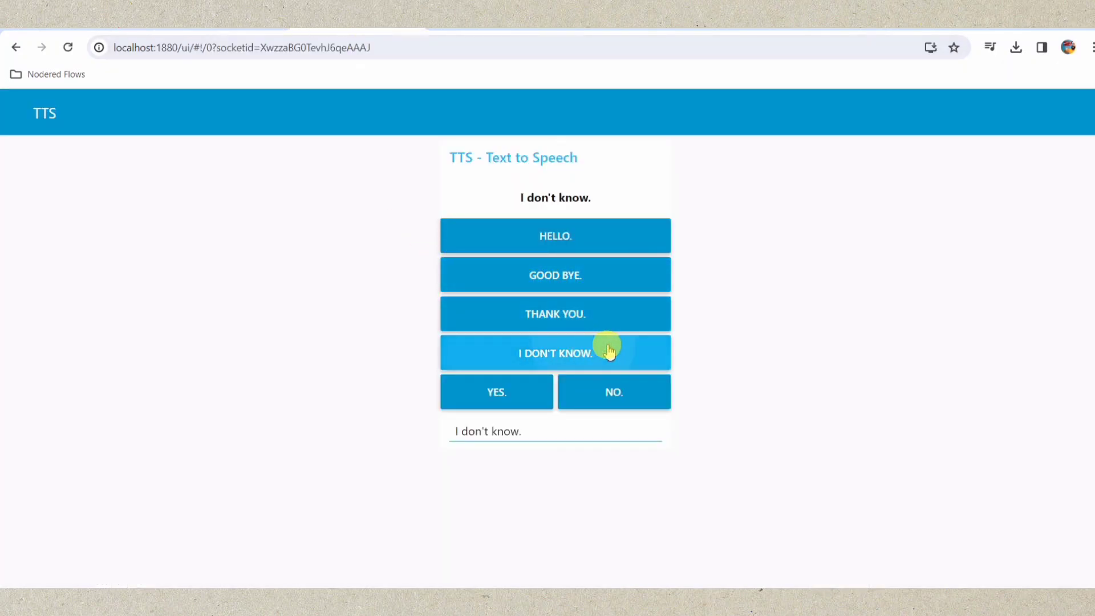